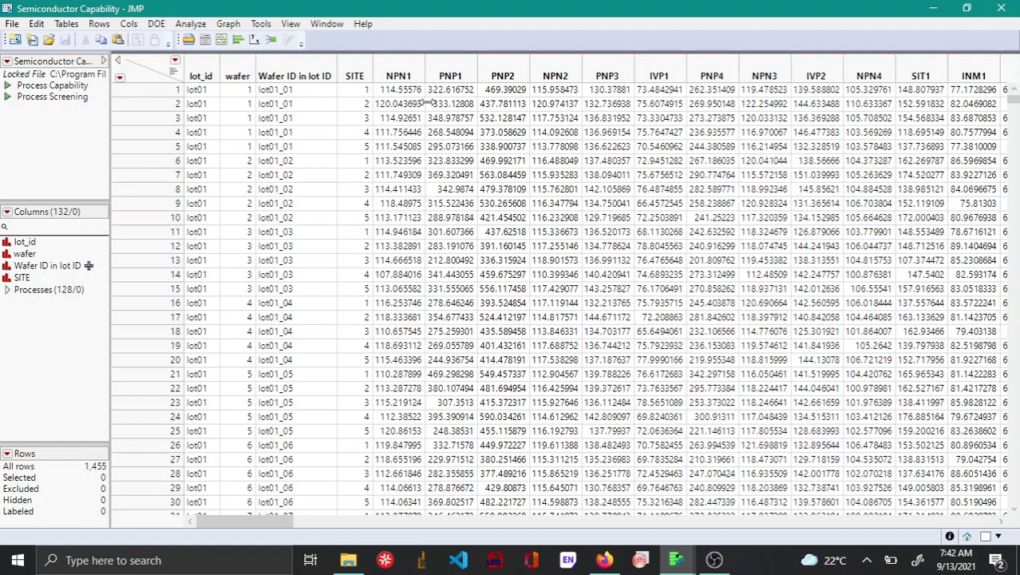
Run a Distribution with process capability on NPN1, PNP1, PNP2, NPN2 and PNP3, and review the report
left_click(239, 40)
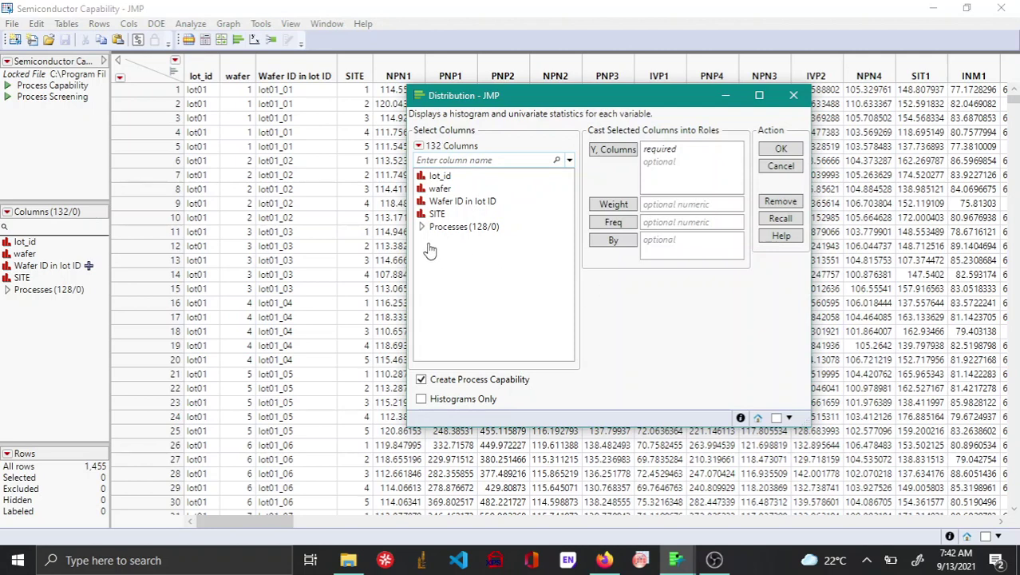
left_click(421, 227)
left_click(450, 241)
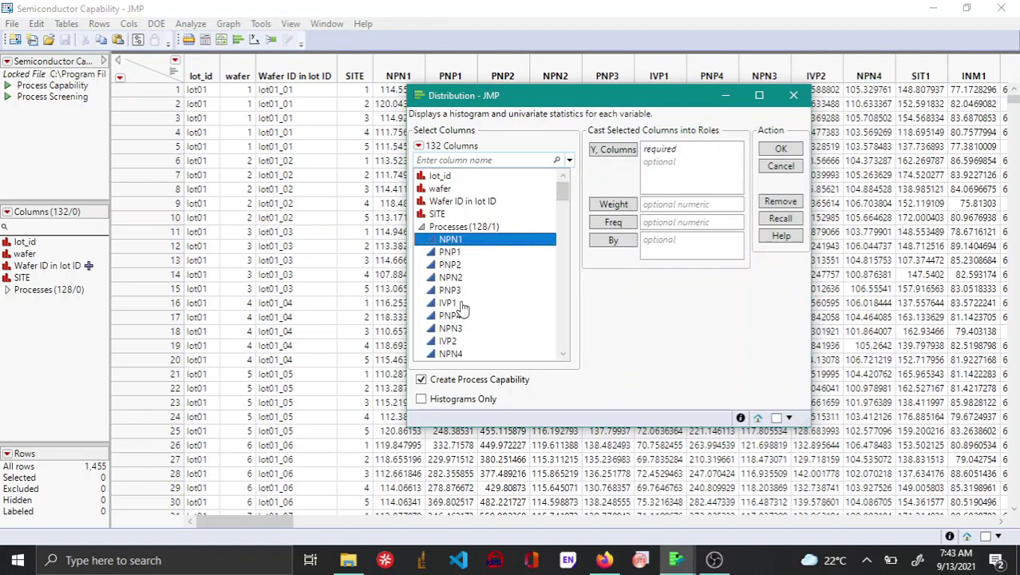
left_click(451, 290, "shift")
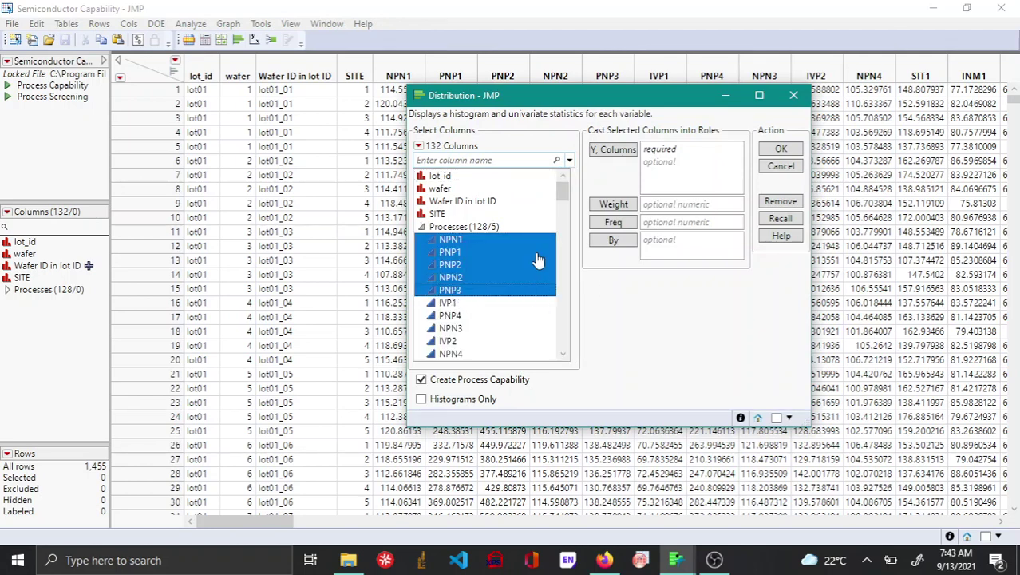
left_click(612, 152)
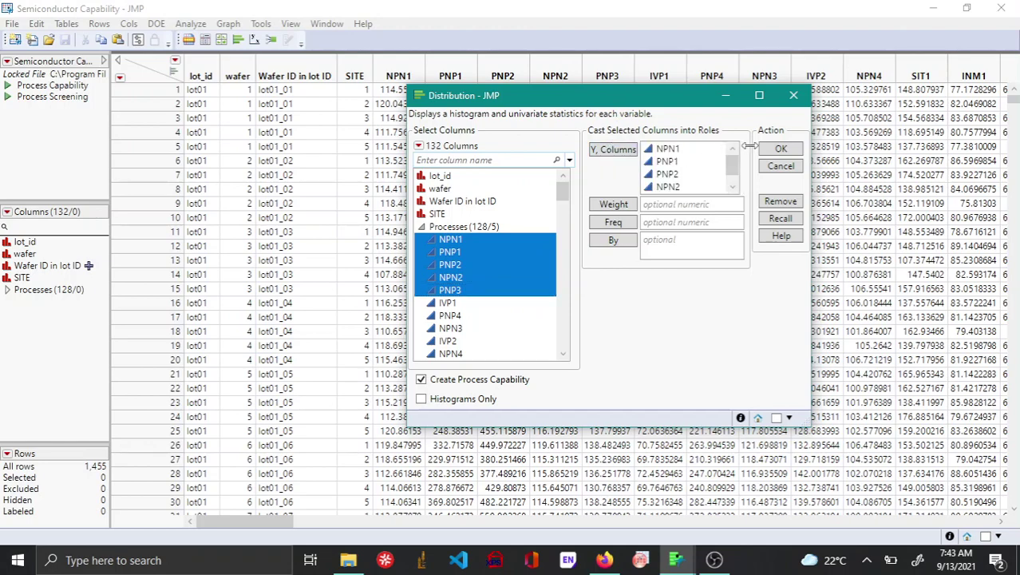
left_click(781, 150)
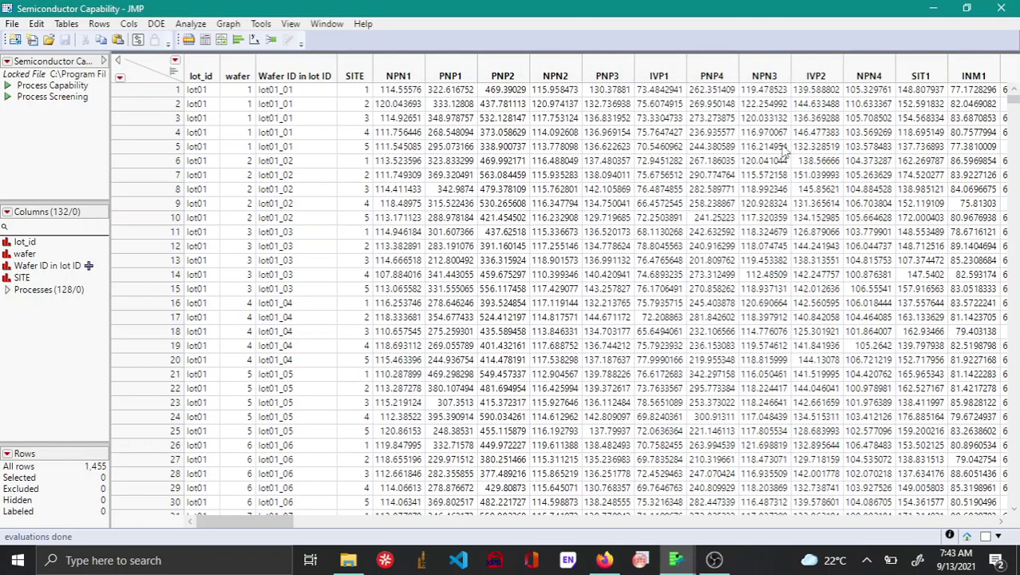
scroll(515, 248, "down", 5)
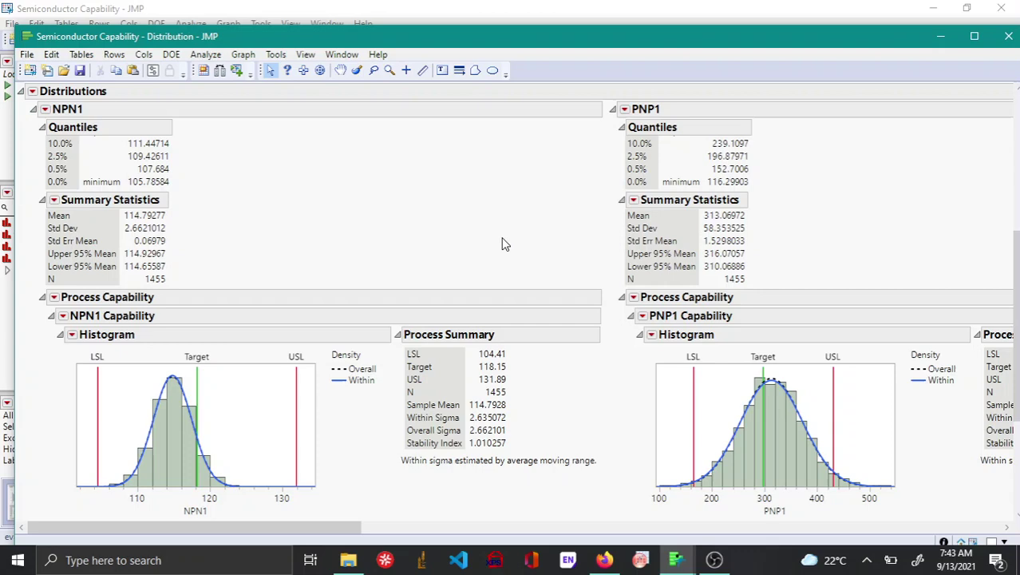
scroll(502, 241, "up", 5)
scroll(318, 285, "down", 7)
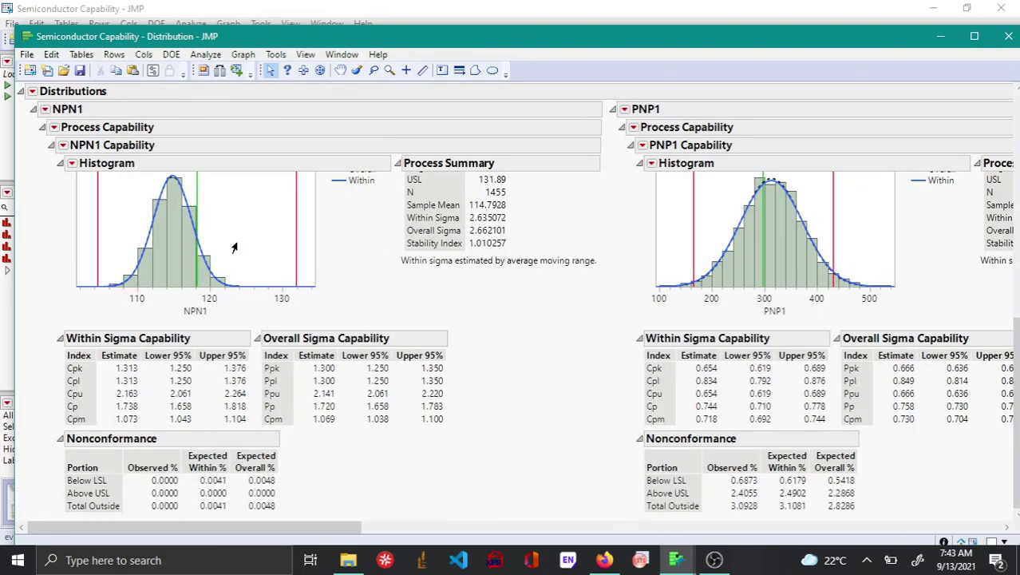
scroll(237, 246, "up", 8)
scroll(106, 252, "down", 8)
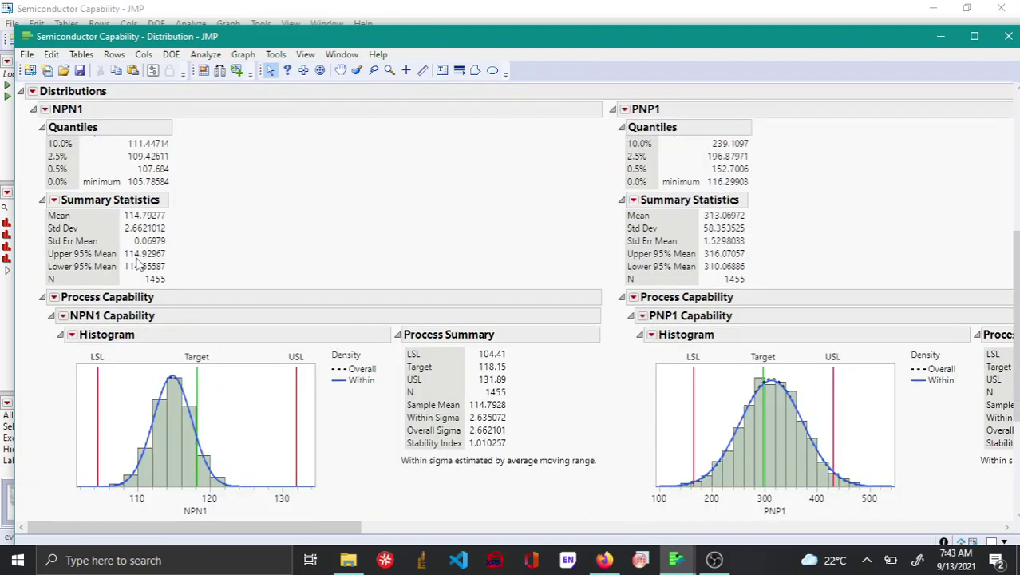
scroll(204, 318, "up", 8)
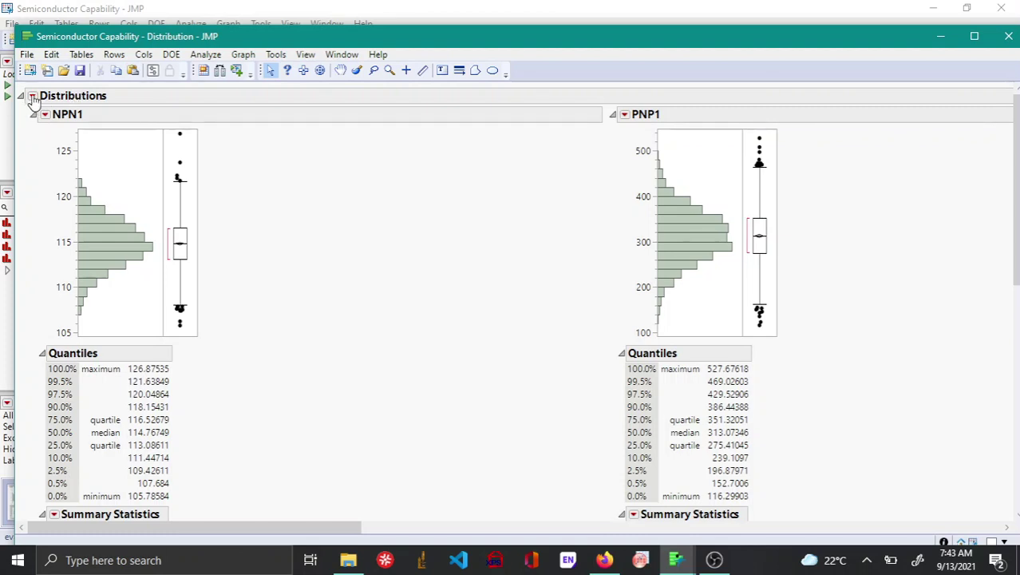
Save the Distribution script to the data table as Distributions_trial and close the report
left_click(33, 96)
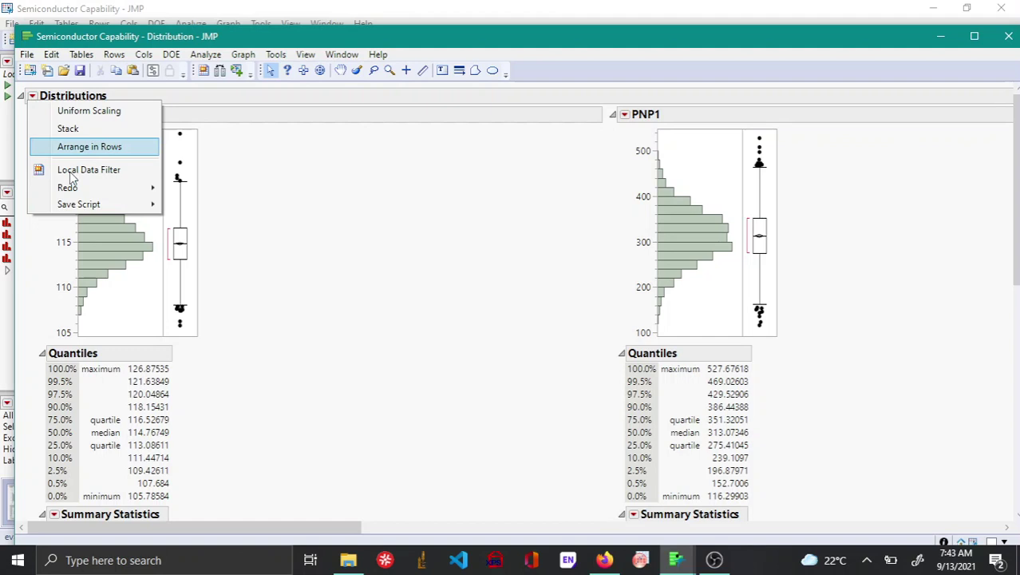
mouse_move(106, 216)
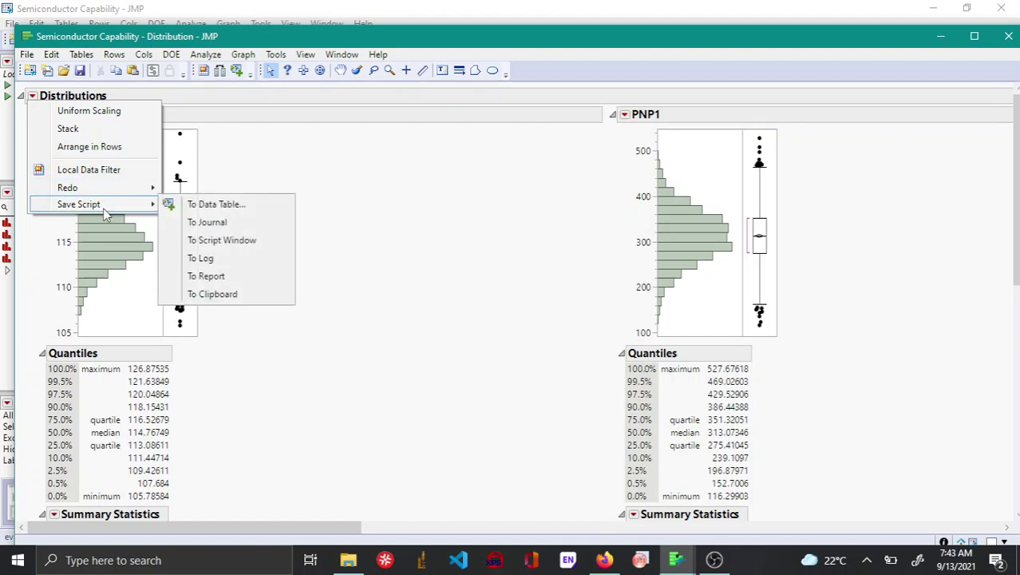
left_click(263, 209)
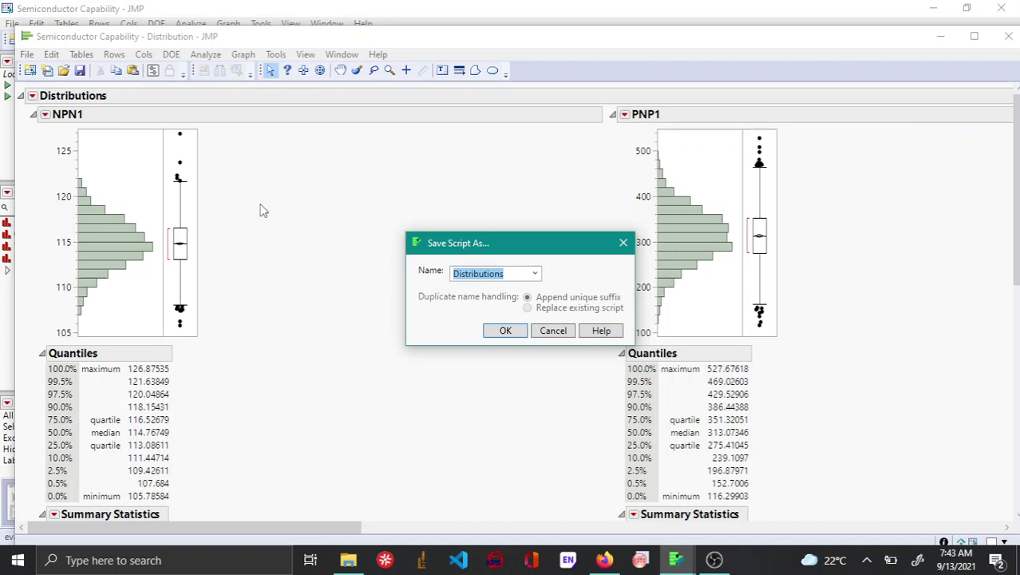
key("End")
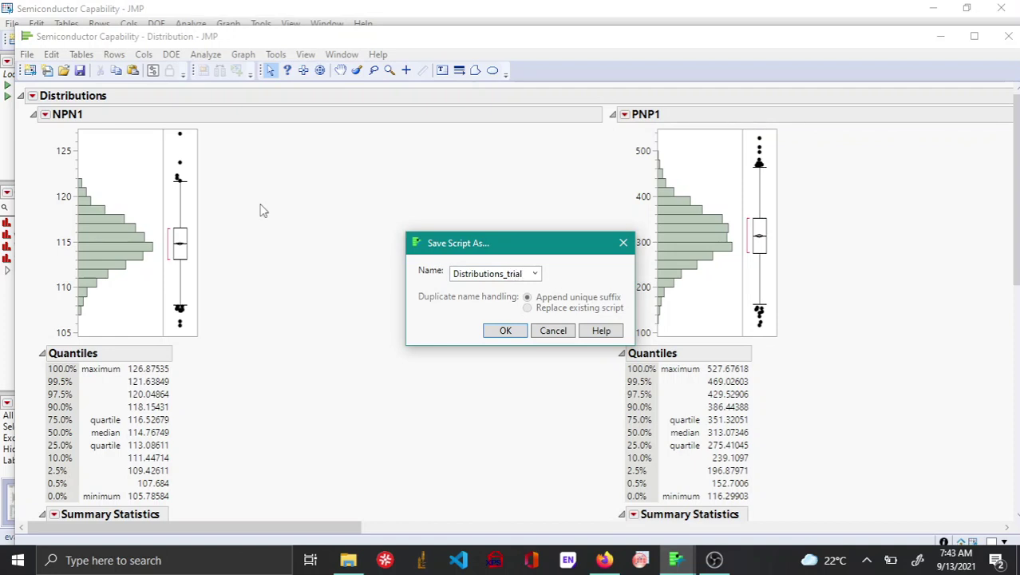
left_click(508, 332)
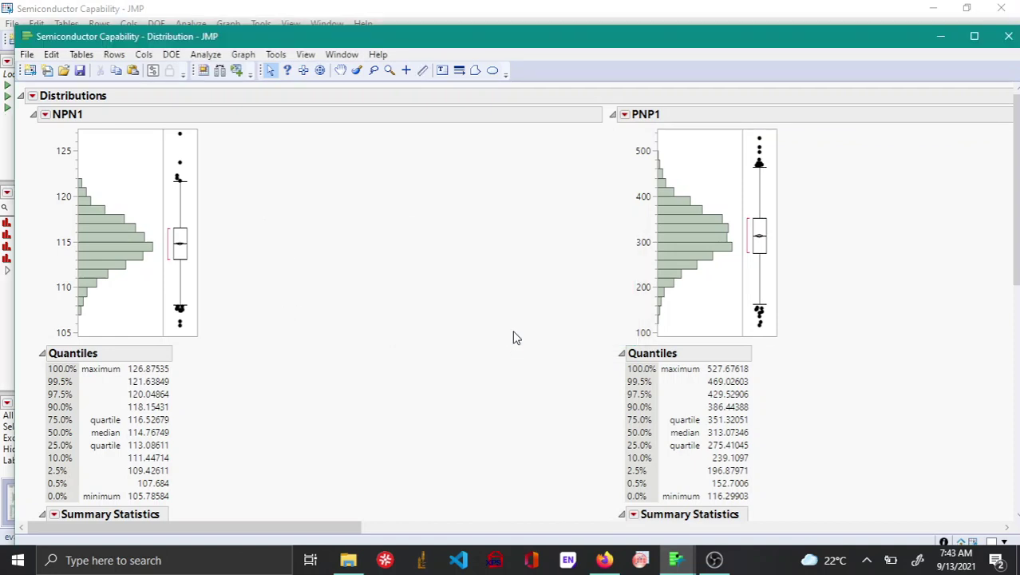
left_click(1009, 35)
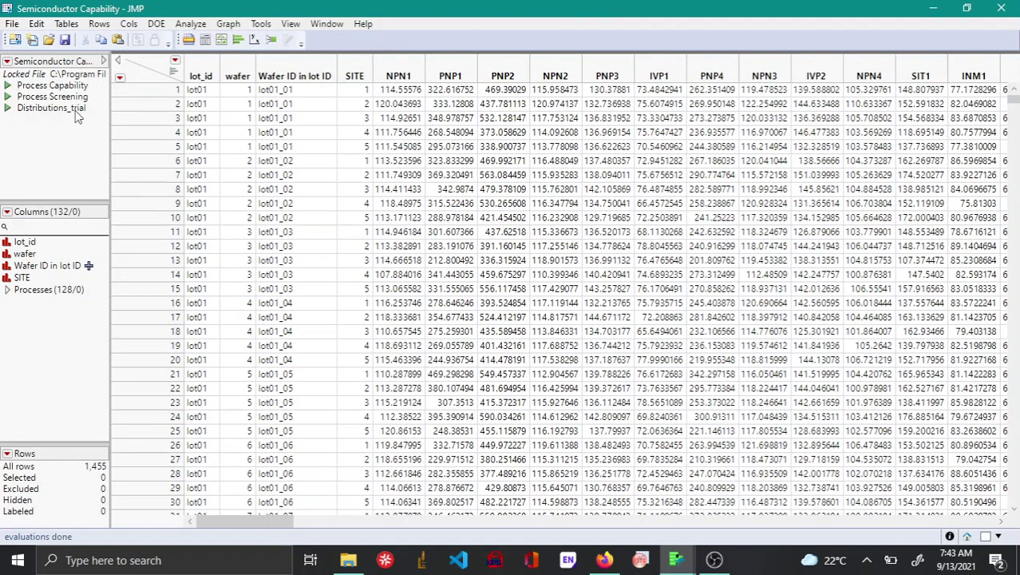
left_click(8, 109)
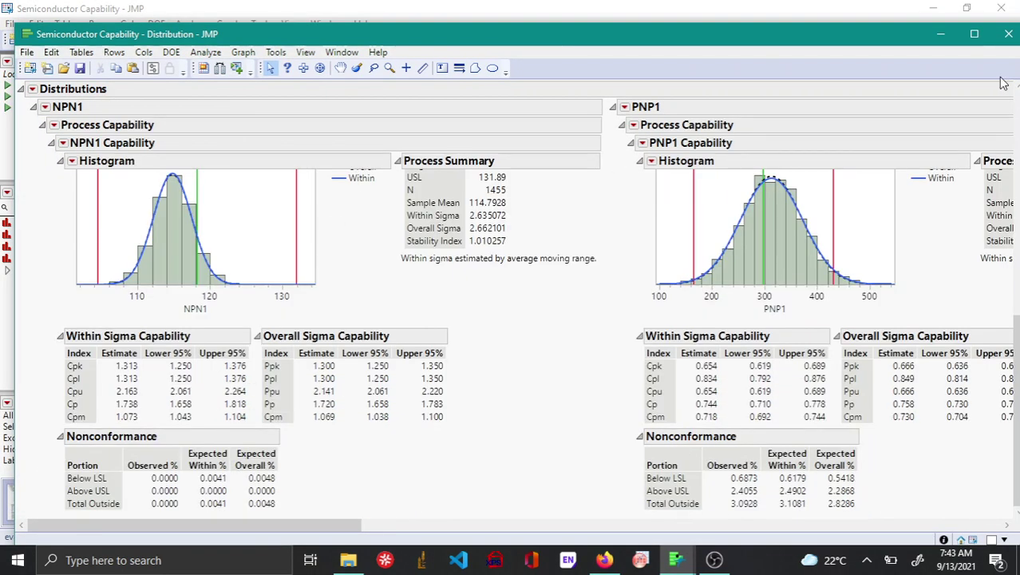
left_click(1009, 33)
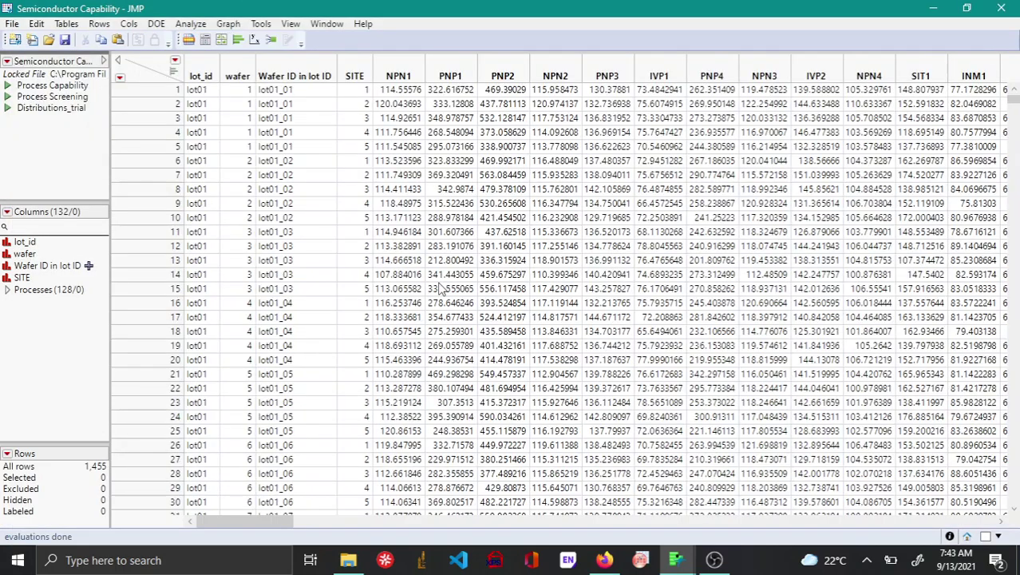
Run Process Screening with the ten Processes columns NPN1 through NPN4 as process variables
left_click(192, 24)
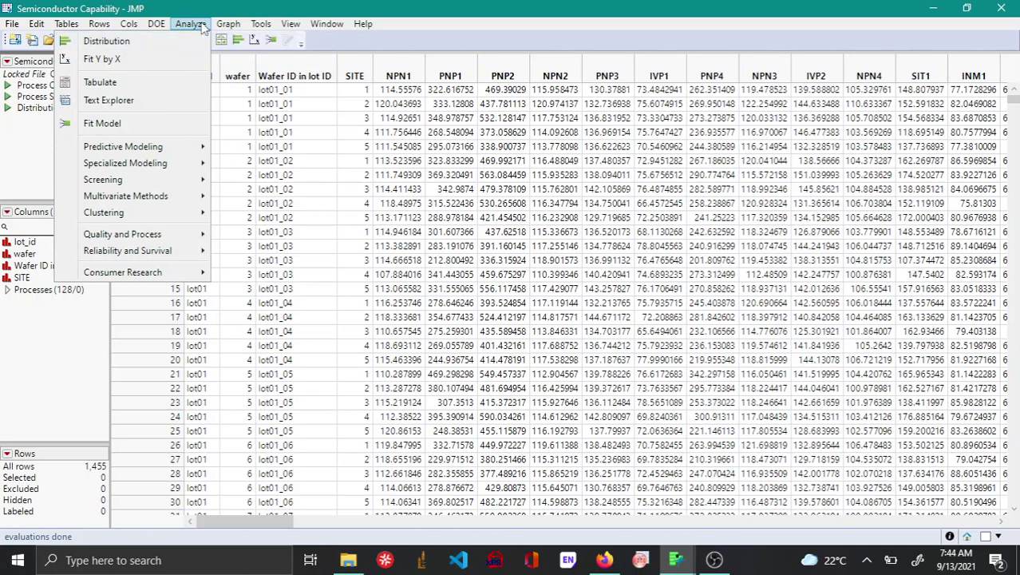
mouse_move(195, 182)
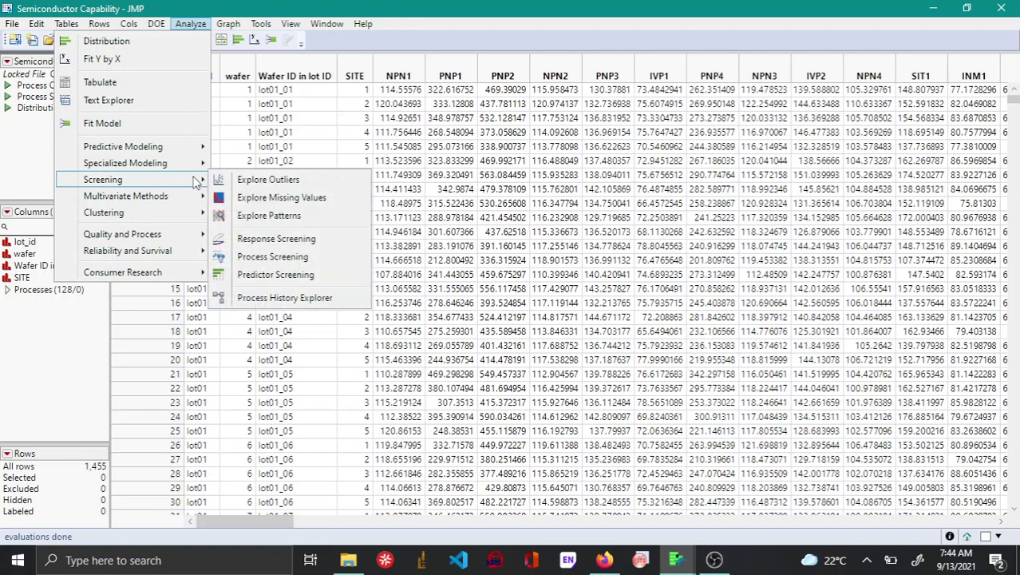
left_click(314, 258)
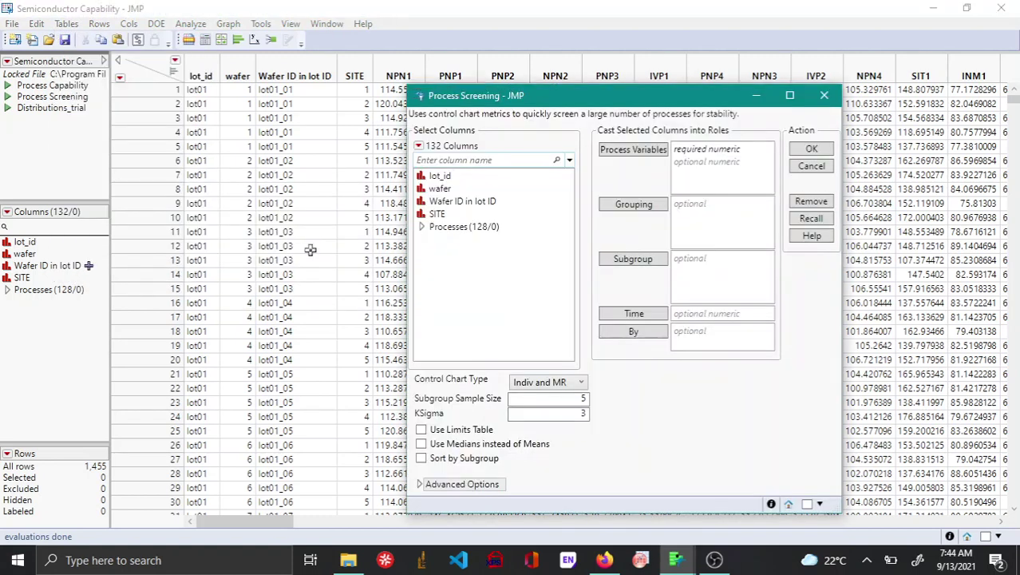
left_click(421, 226)
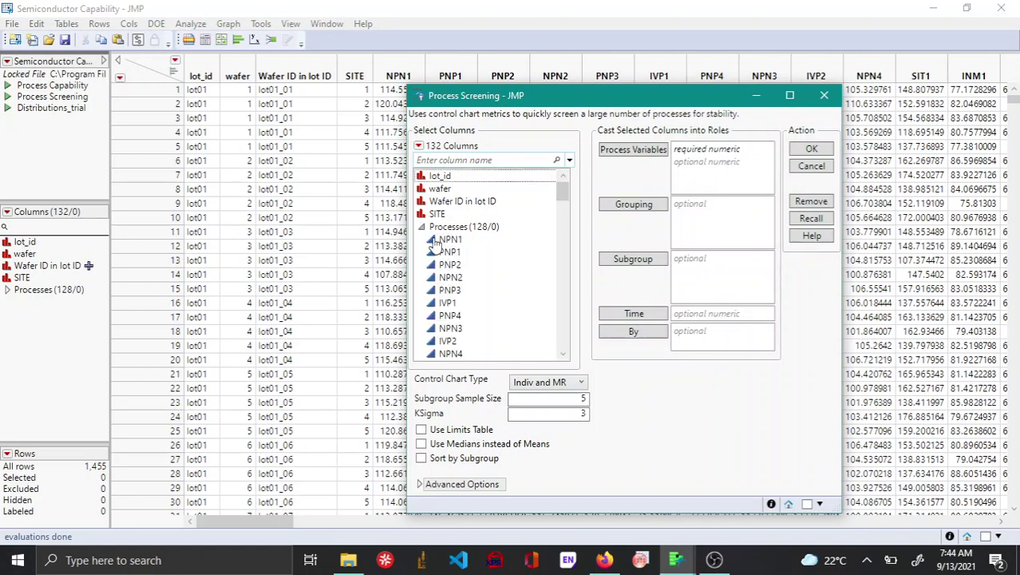
left_click(449, 239)
scroll(447, 285, "down", 1)
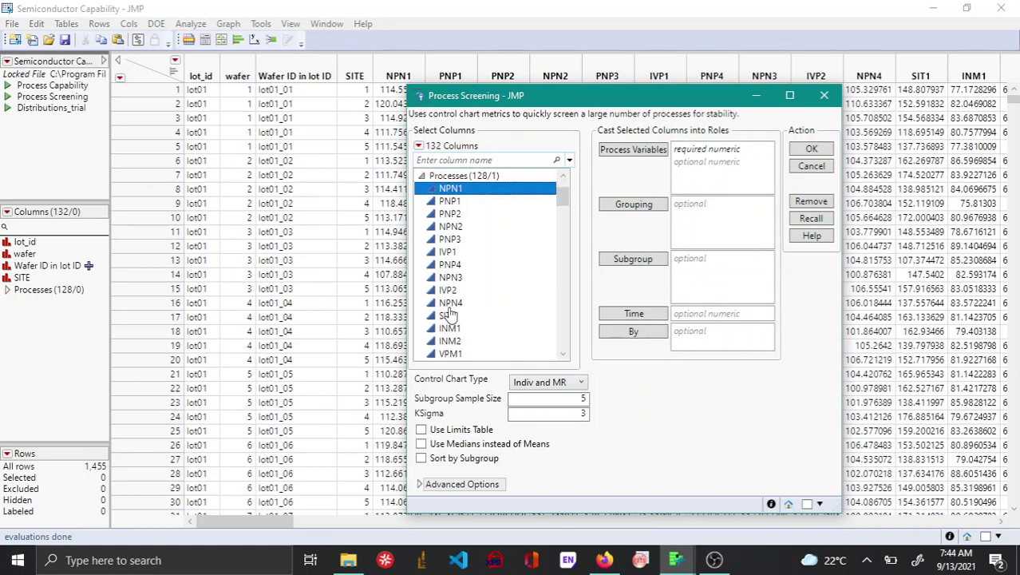
left_click(450, 304, "shift")
left_click(648, 150)
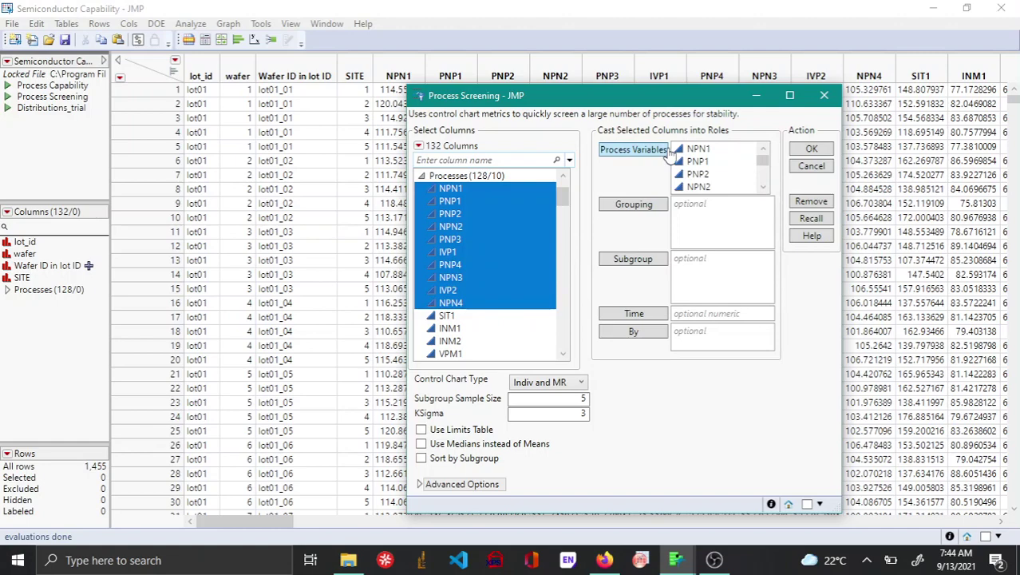
left_click(808, 152)
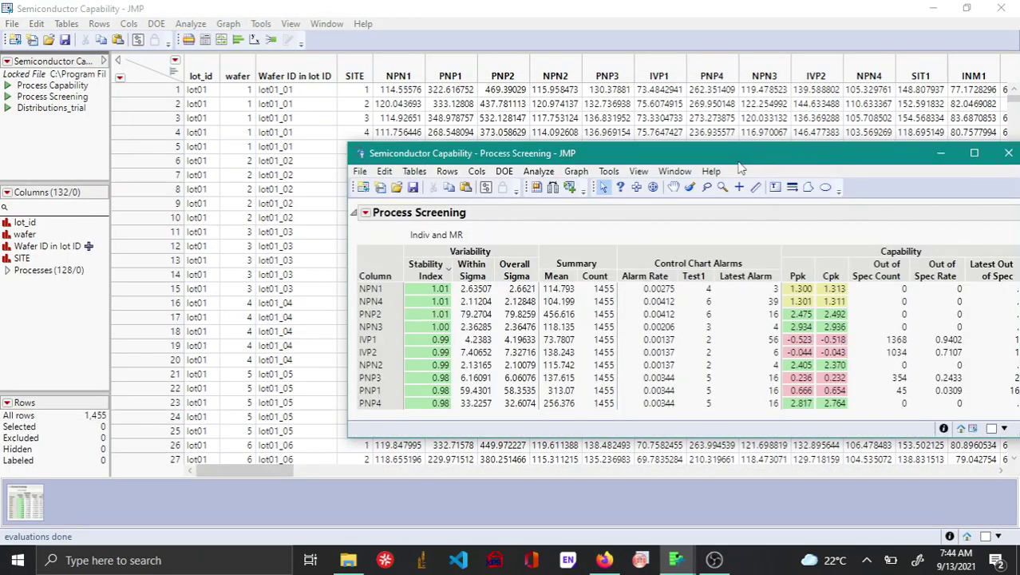
Save the Process Screening script to the data table, appending _trial to the name
left_click_drag(726, 144, 615, 106)
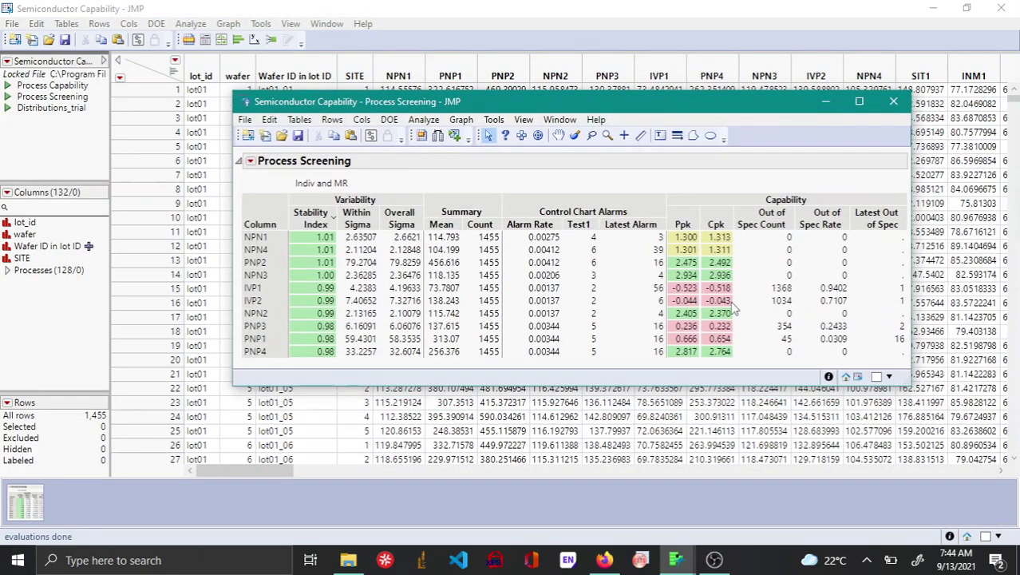
left_click(250, 161)
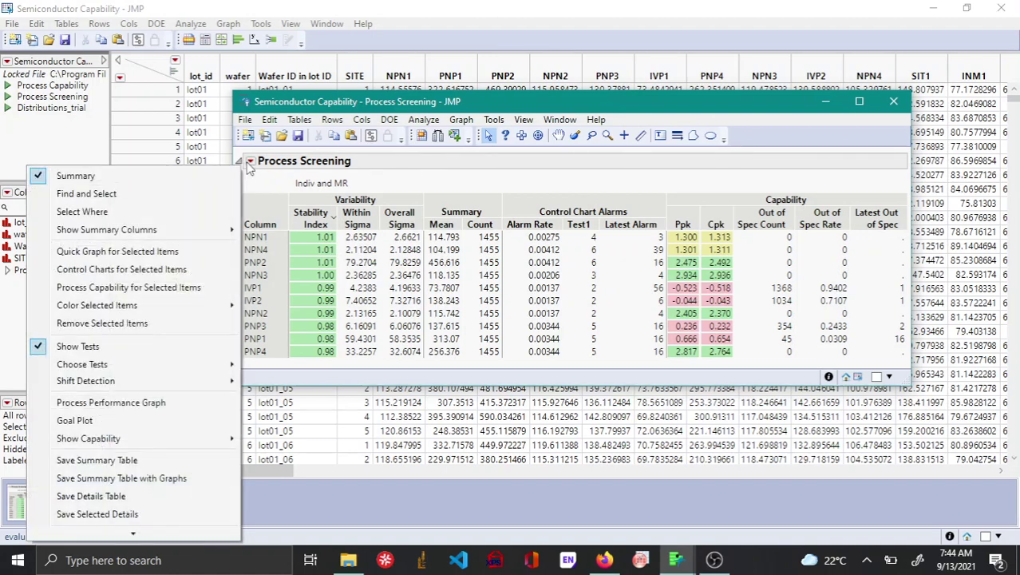
mouse_move(133, 533)
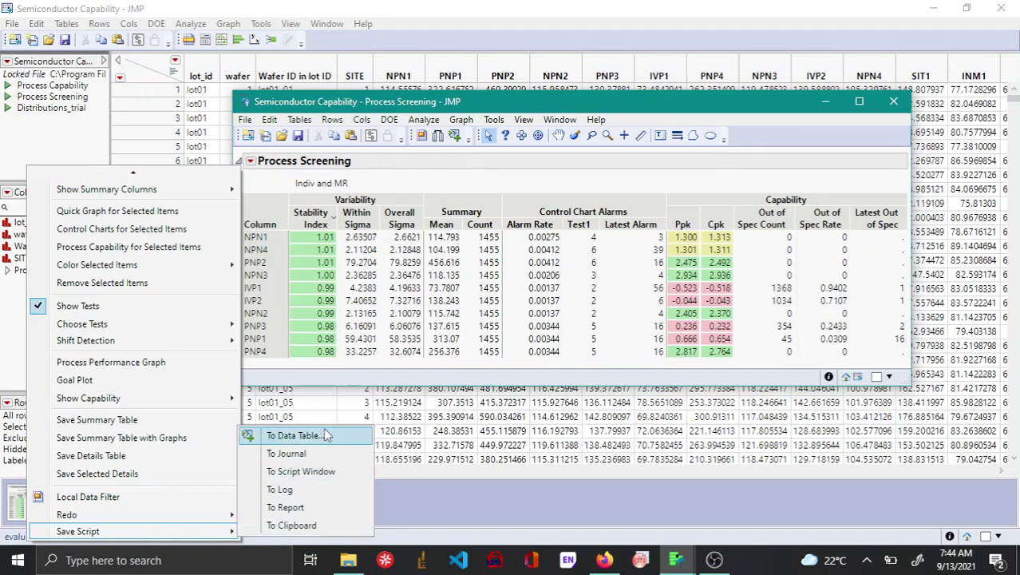
left_click(326, 436)
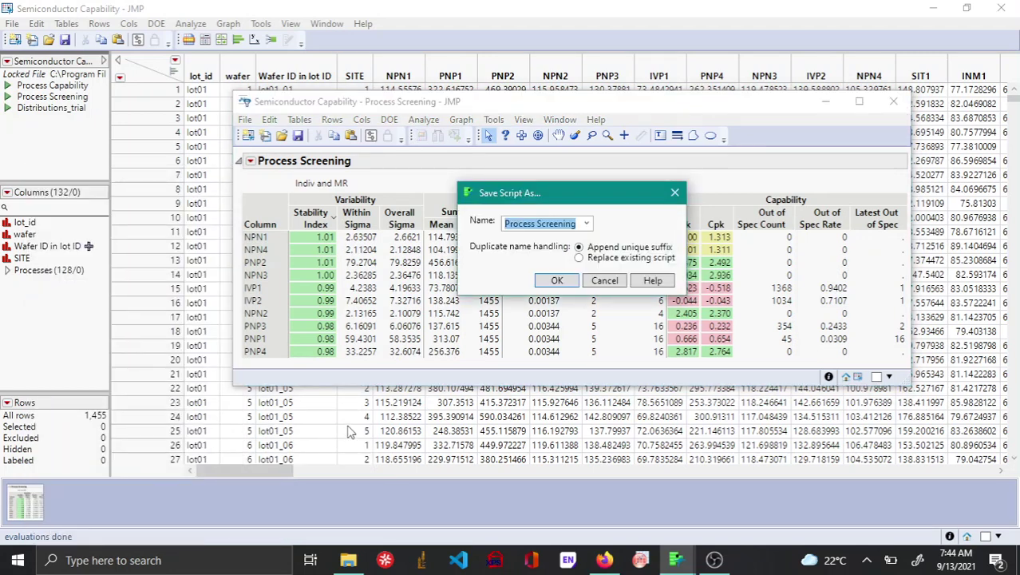
key("End")
type("_trial")
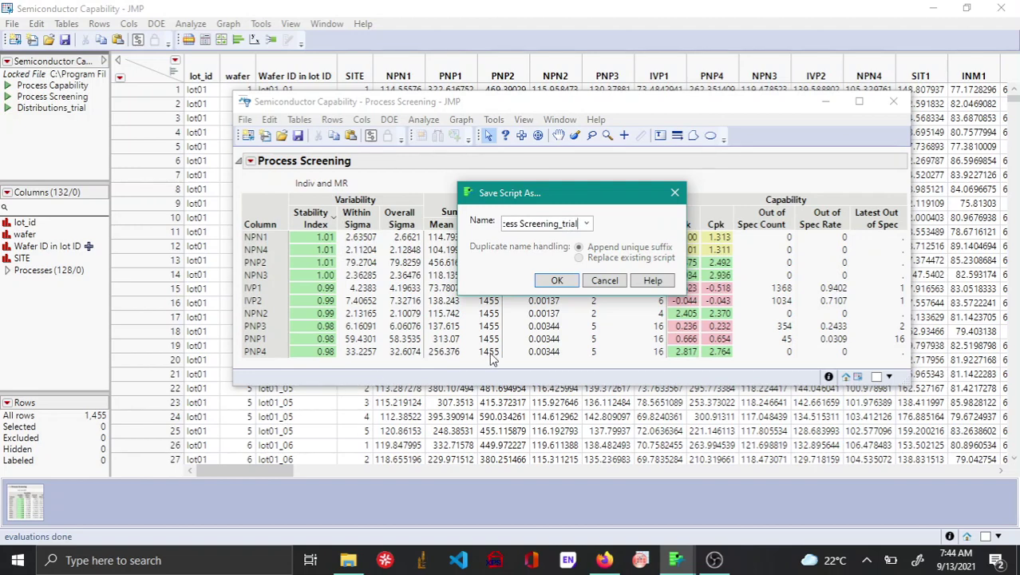
left_click(567, 278)
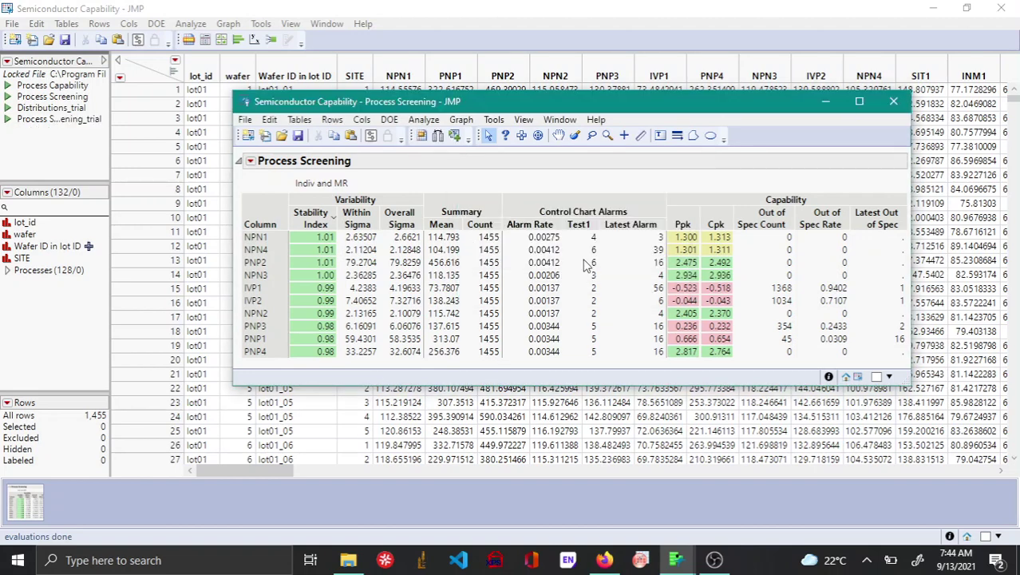
Close the report, rerun Process Screening_trial to confirm it reproduces the report, then close it
left_click(893, 101)
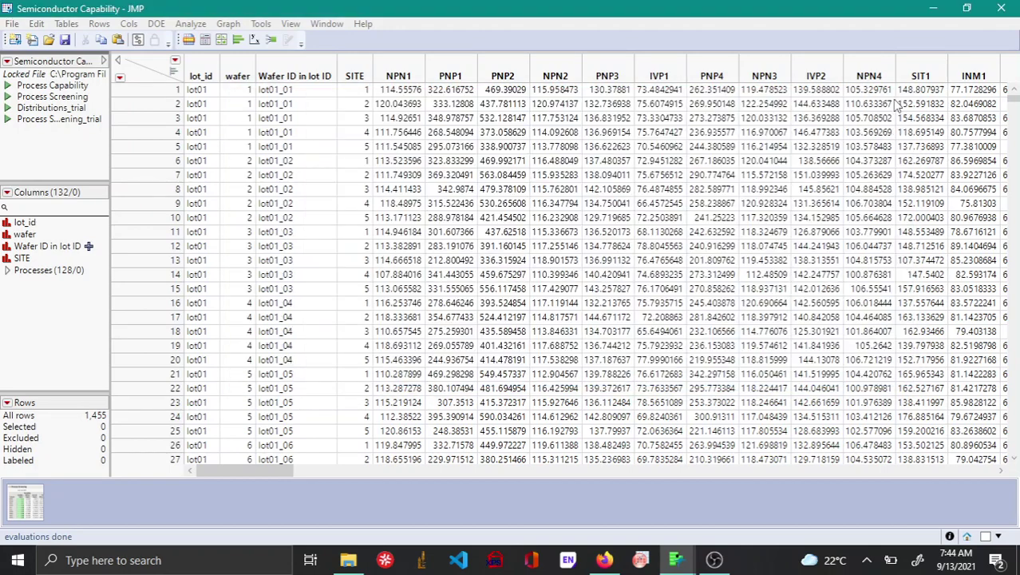
left_click(8, 120)
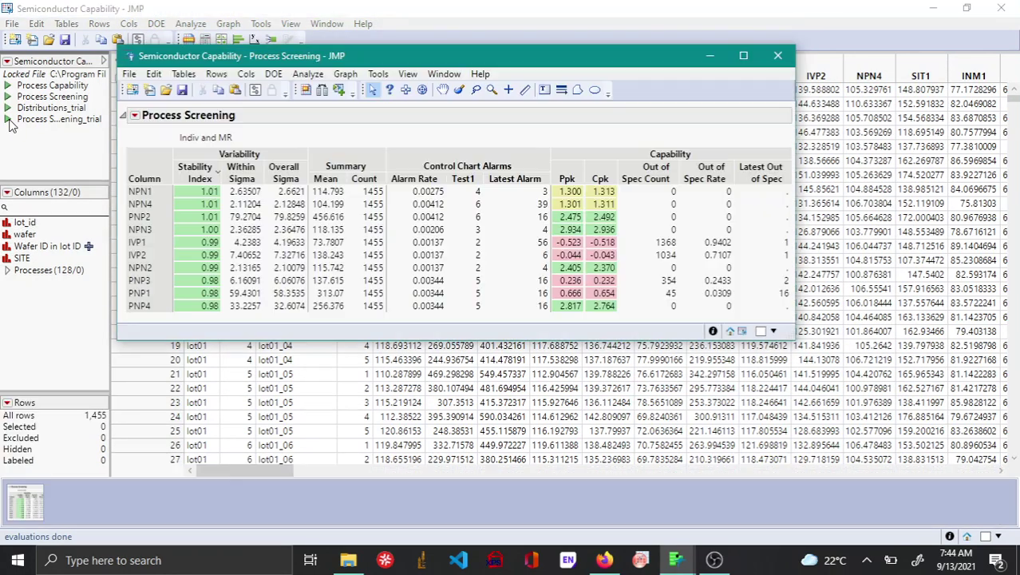
left_click(779, 56)
Arrange Distributions_trial above Process Screening_trial and select both scripts
left_click(56, 110)
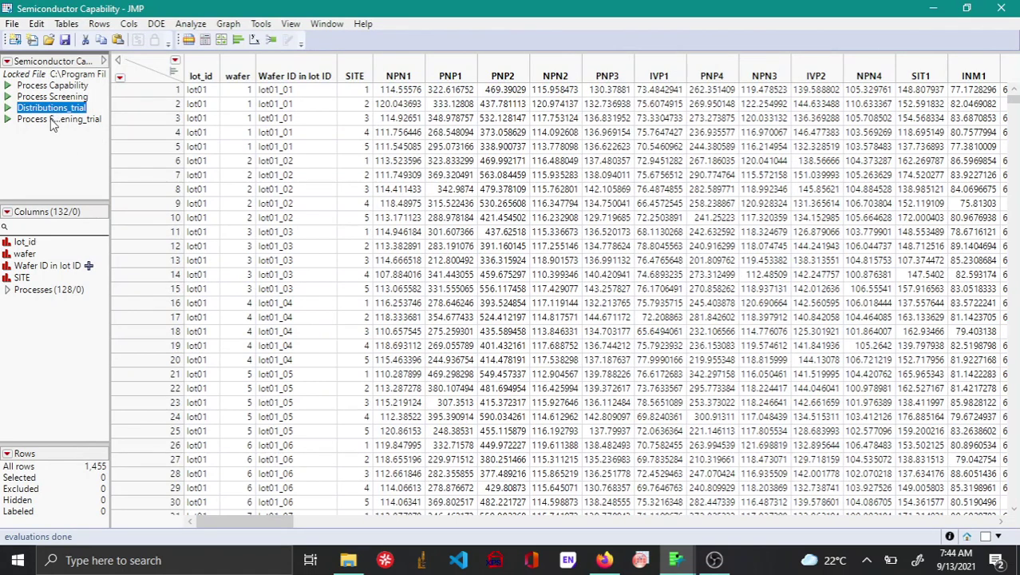
left_click_drag(53, 123, 52, 110)
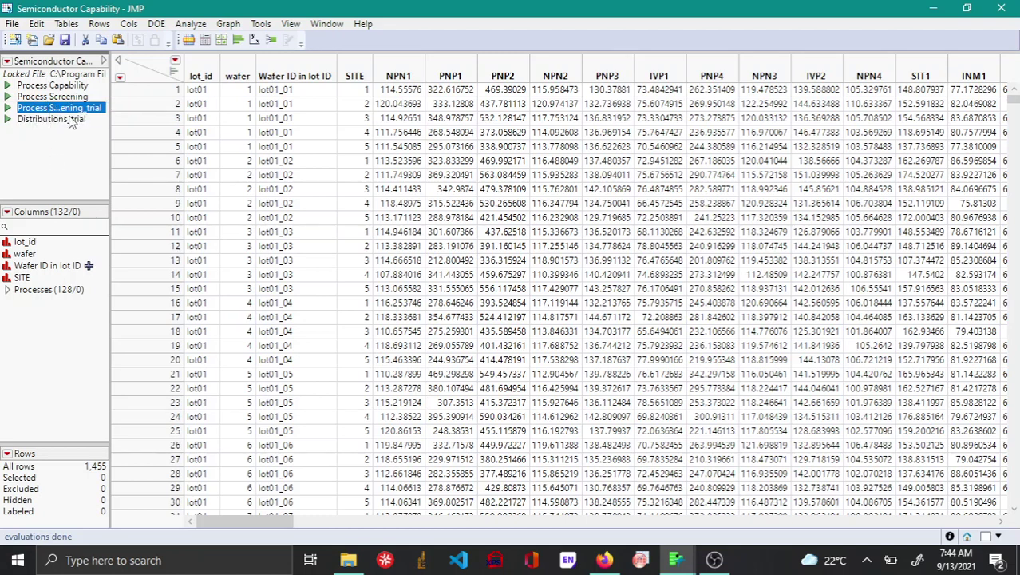
left_click_drag(65, 109, 67, 134)
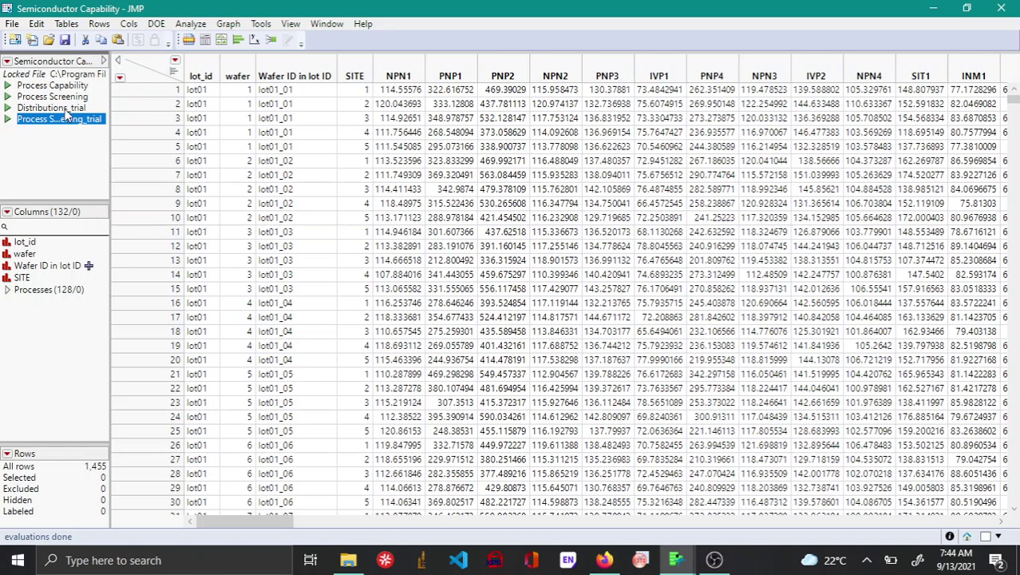
left_click(65, 111, "ctrl")
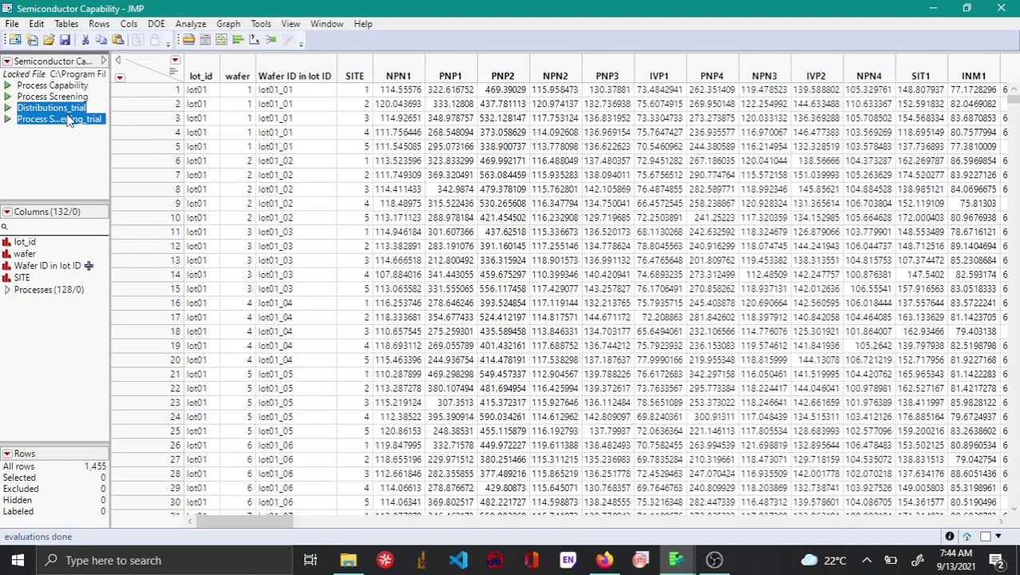
Group the two selected trial scripts into one script group and expand it
right_click(70, 120)
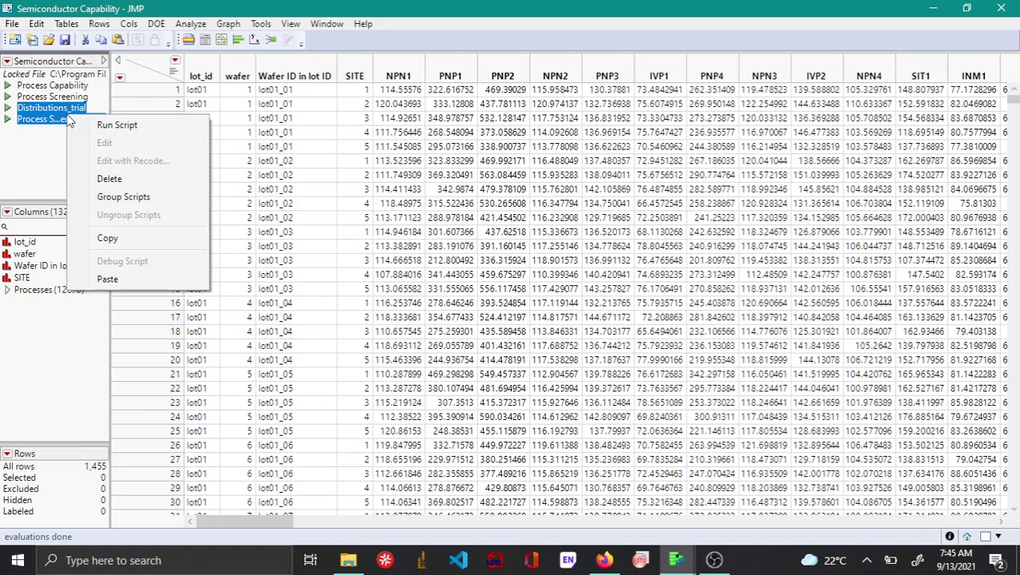
left_click(126, 197)
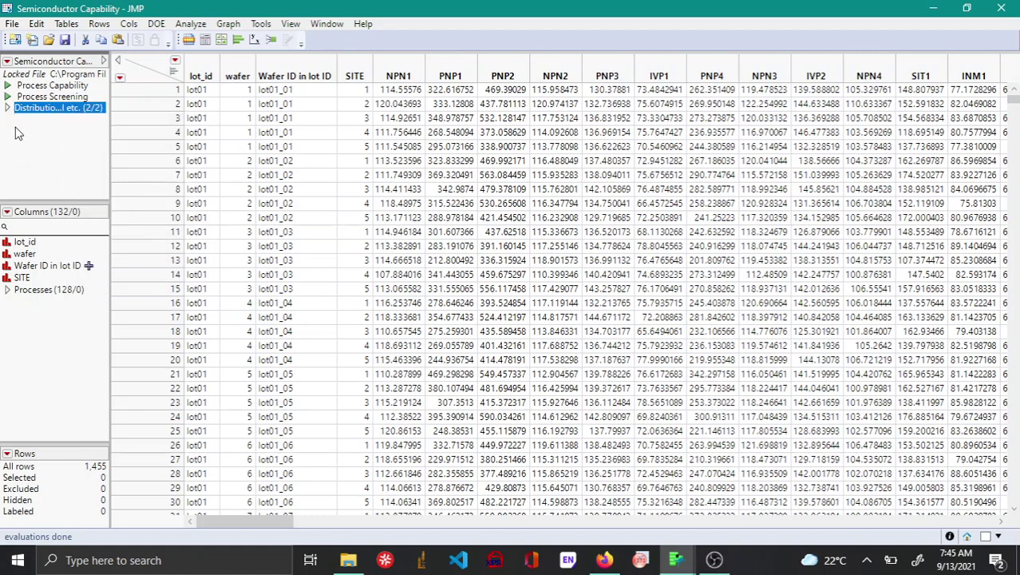
left_click(7, 108)
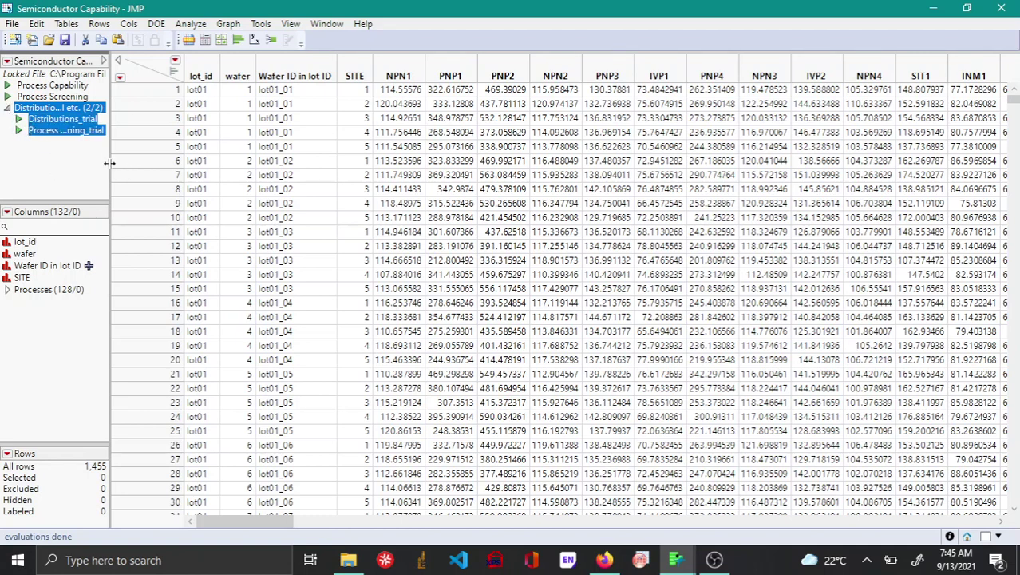
Clear the selection and rerun Distributions_trial from the grouped scripts
left_click(90, 181)
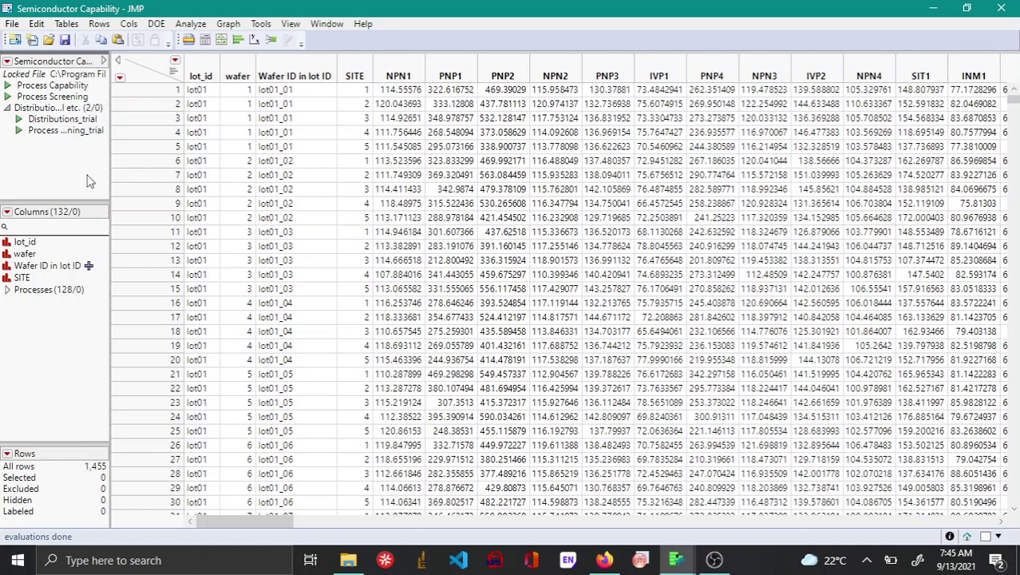
left_click(19, 131)
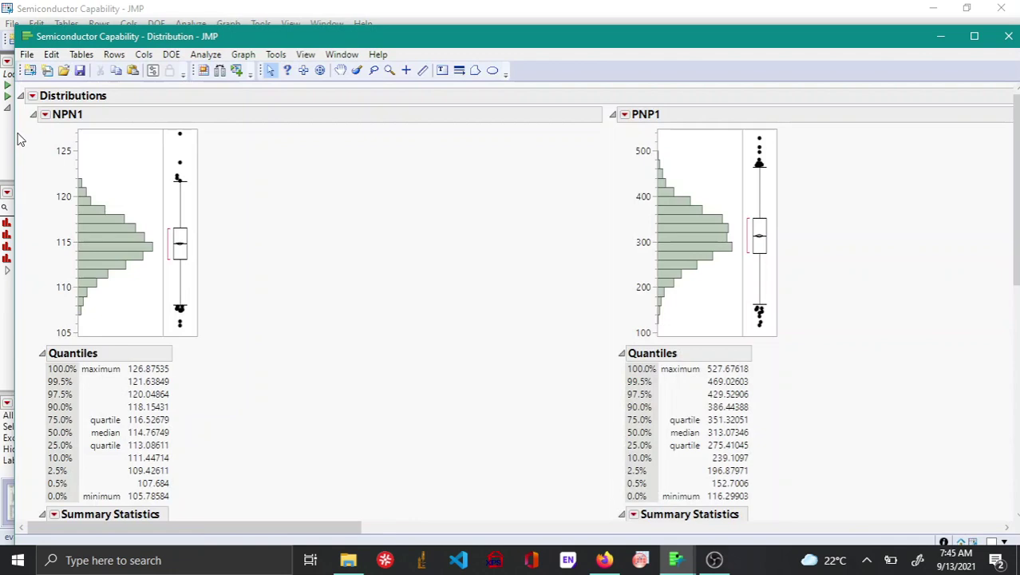
left_click(933, 8)
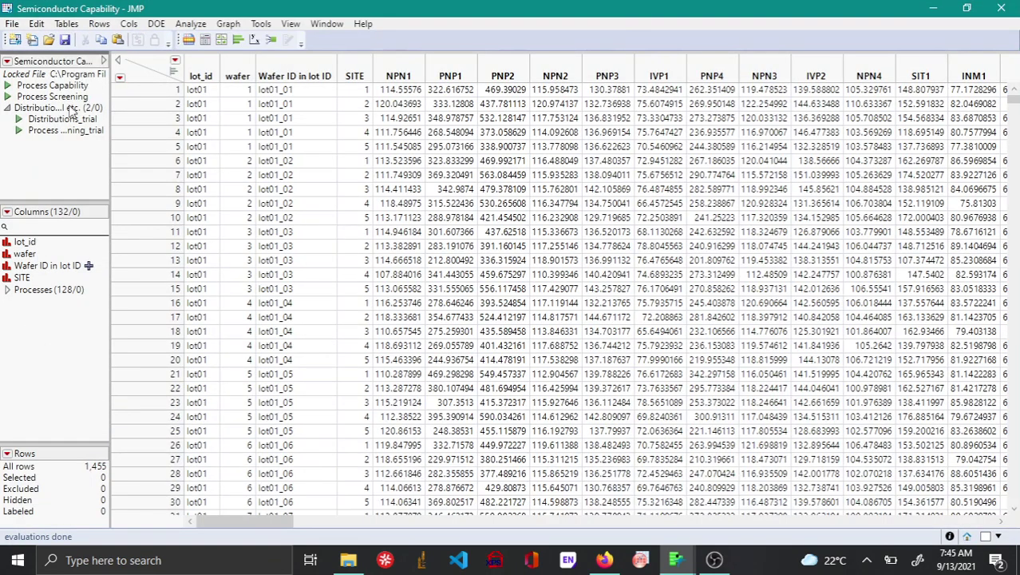